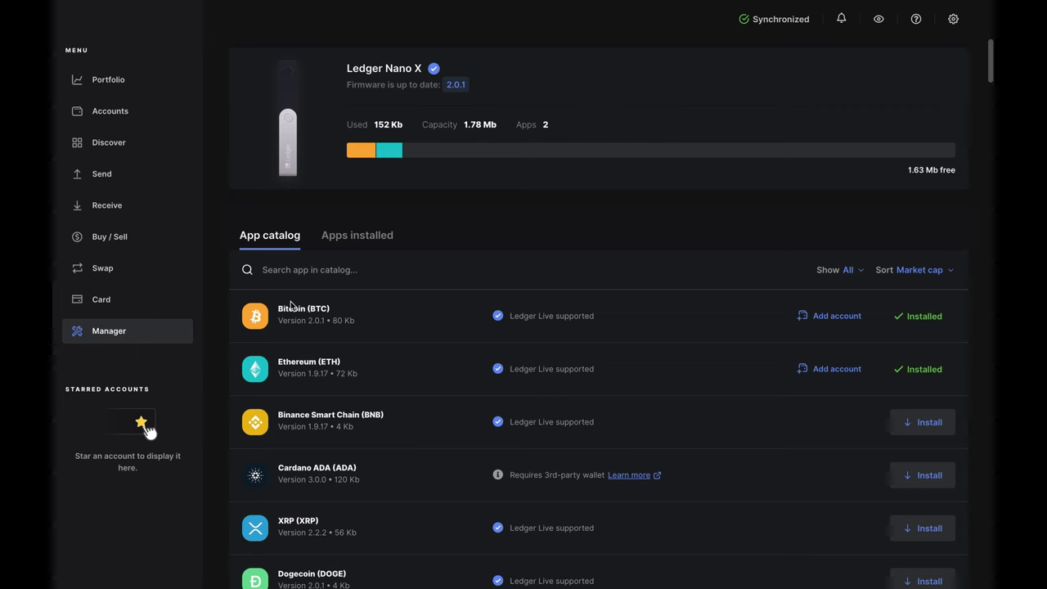
# Choose Coinify as the provider and buy Bitcoin (BTC) into the Bitcoin 1 account
pyautogui.click(120, 238)
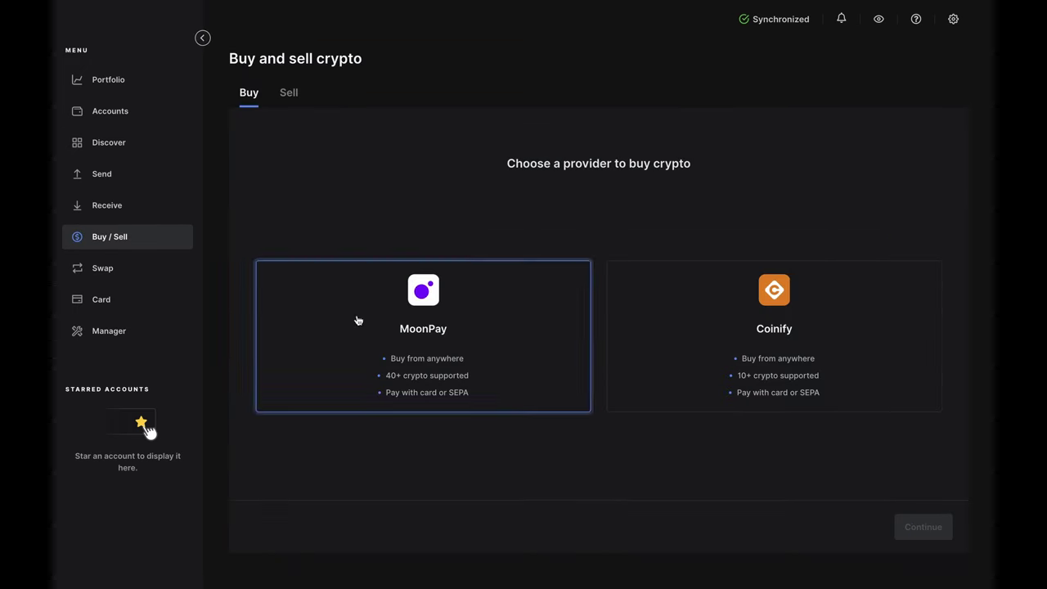
pyautogui.click(762, 328)
pyautogui.click(916, 524)
pyautogui.click(571, 369)
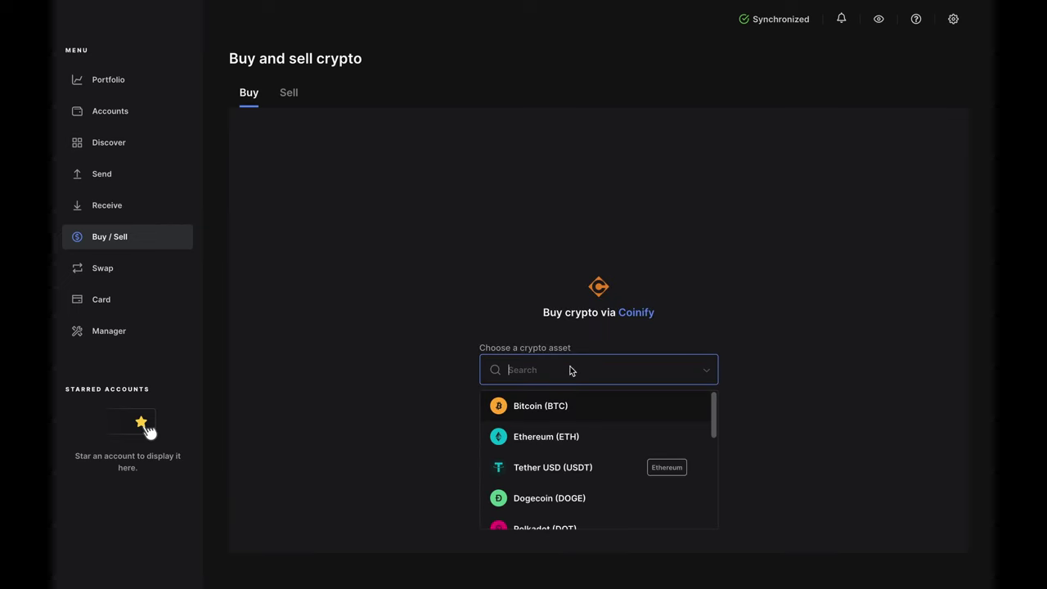
pyautogui.click(570, 408)
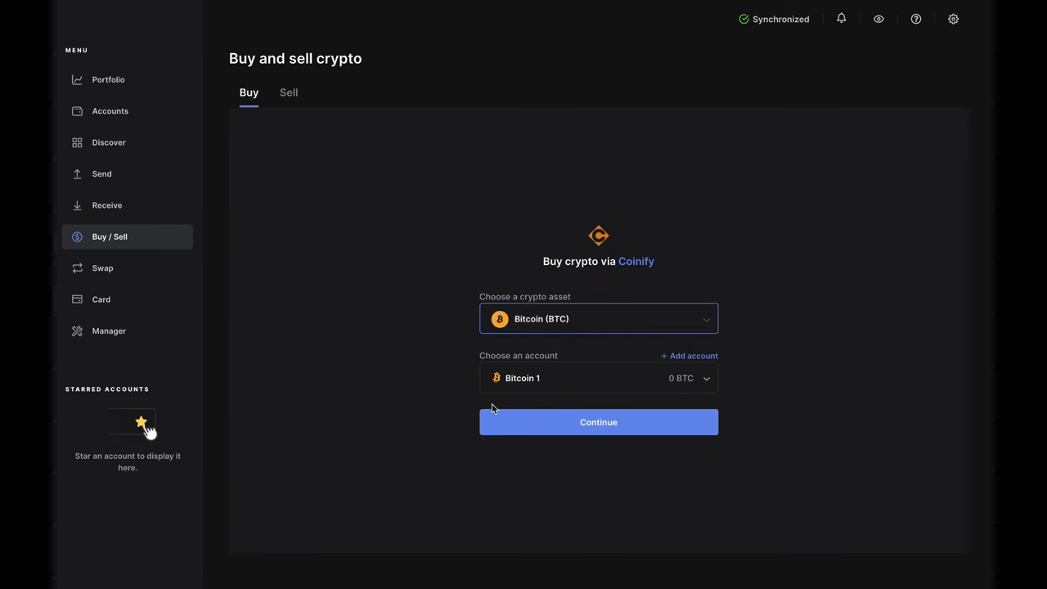
pyautogui.click(537, 426)
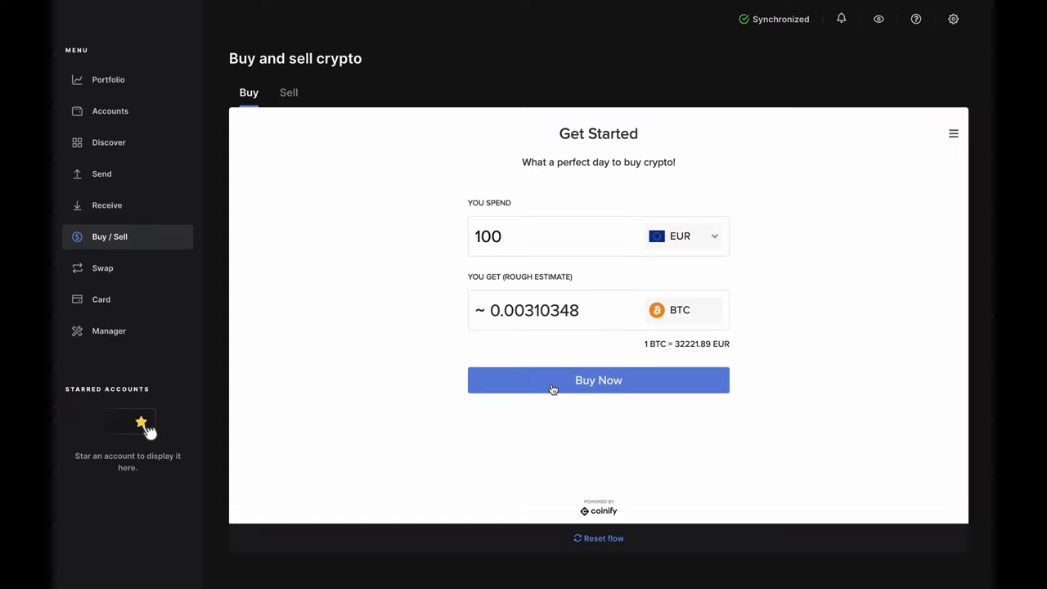
# Start buying 100 EUR of bitcoin and log in with the Coinify account e-mail and password
pyautogui.click(553, 389)
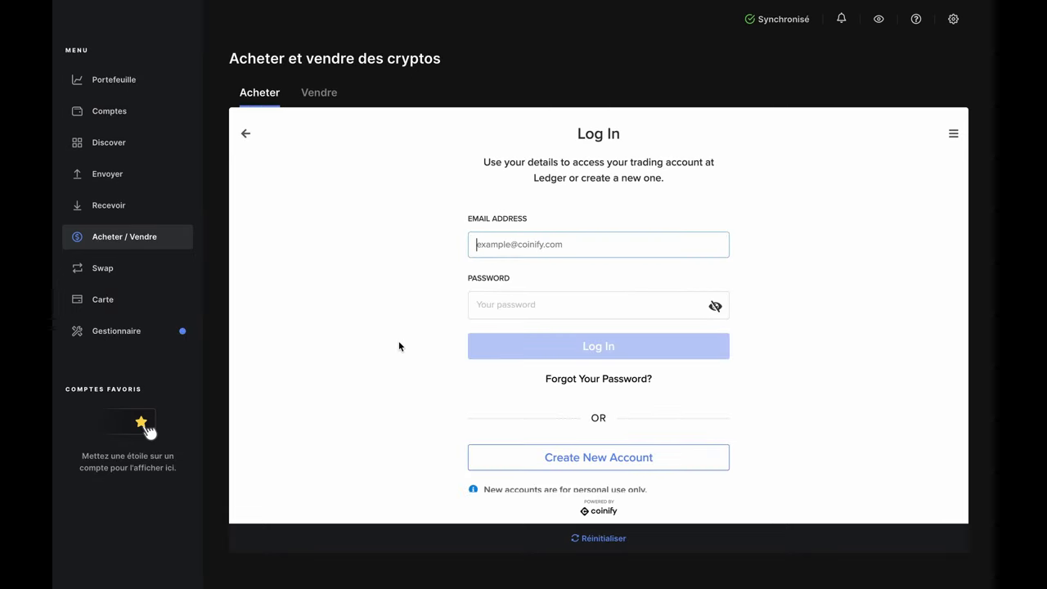
pyautogui.write('e')
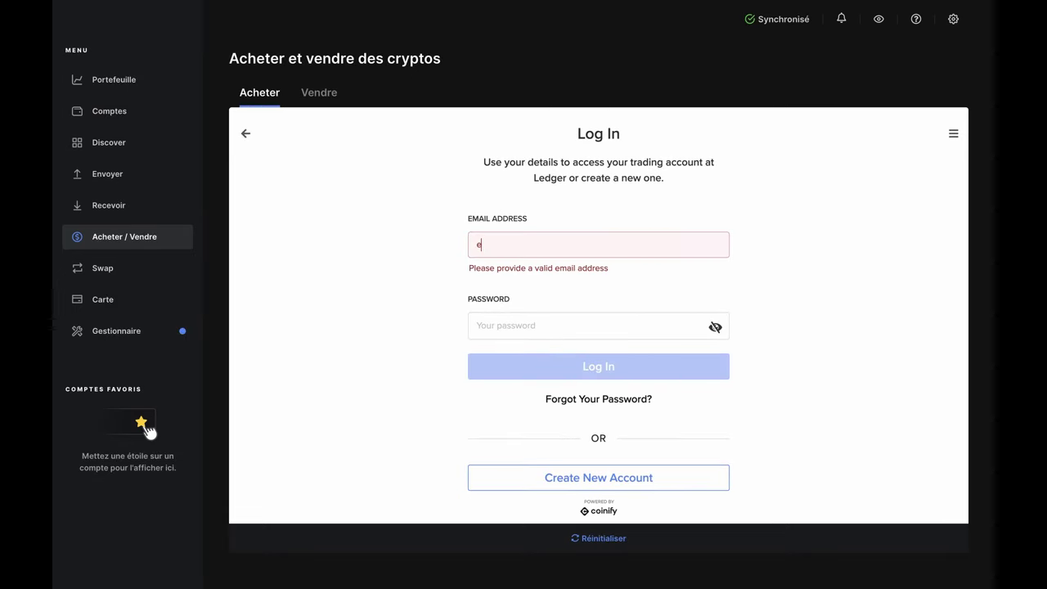
pyautogui.write('xample@example.com')
pyautogui.press('Tab')
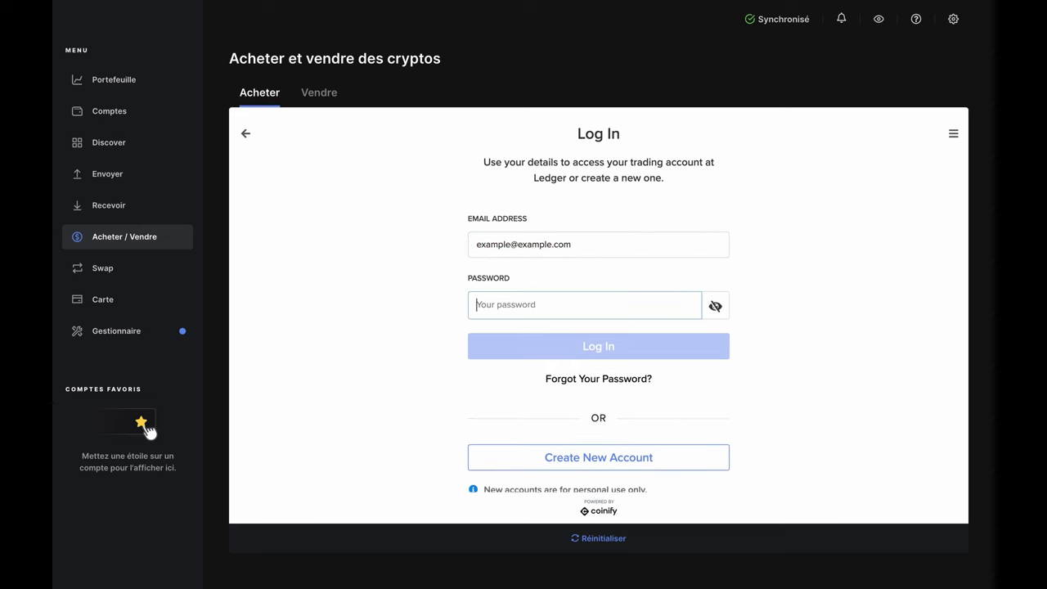
pyautogui.write('••')
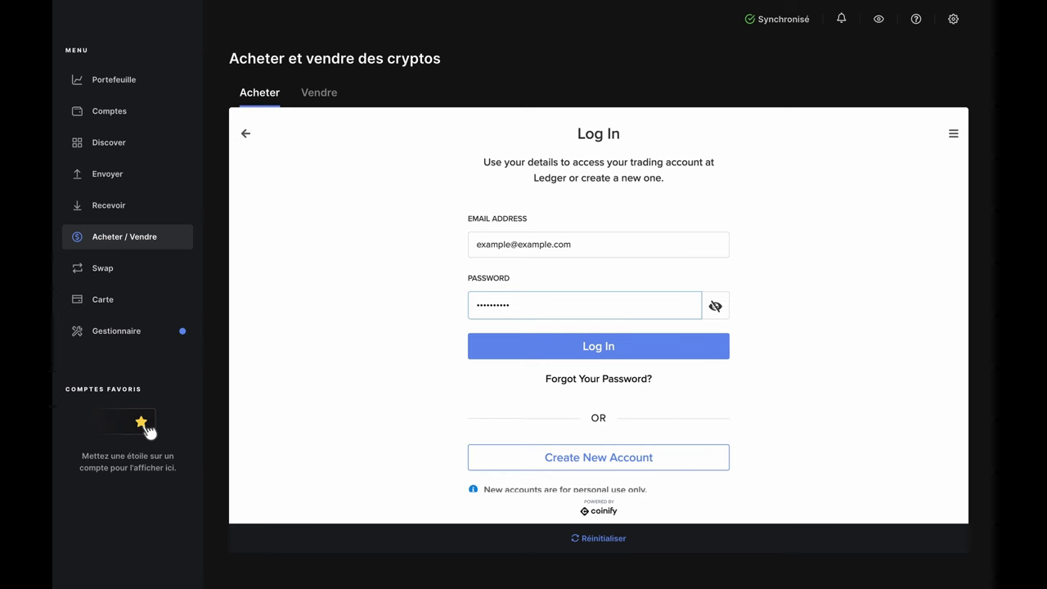
pyautogui.click(707, 356)
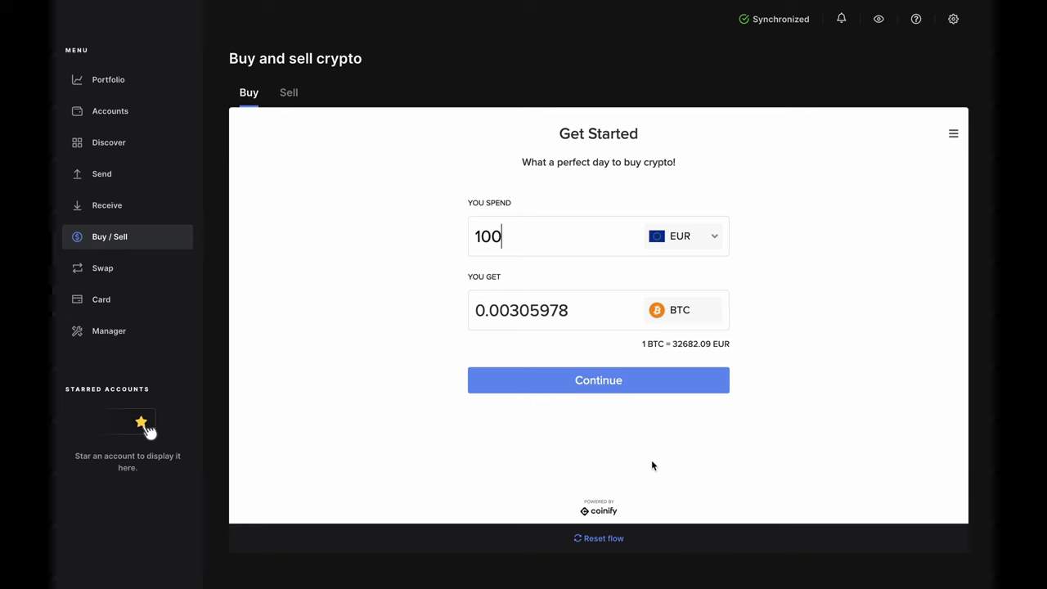
# Continue past the Get Started page to Coinify's payment choices
pyautogui.click(649, 391)
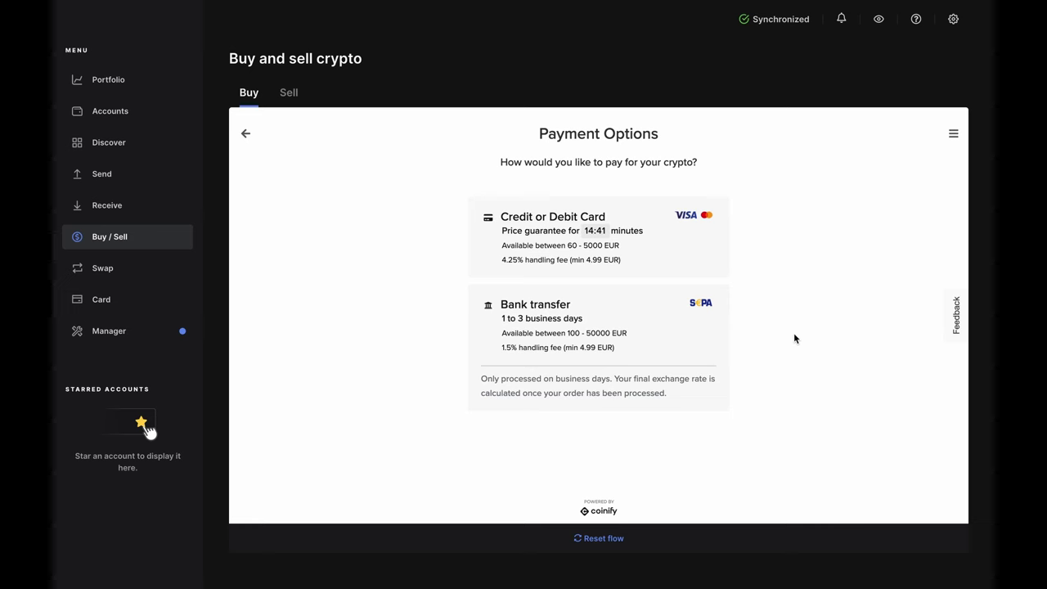
# Choose bank transfer payment, accept Coinify's terms and conditions, and go to payment
pyautogui.click(685, 341)
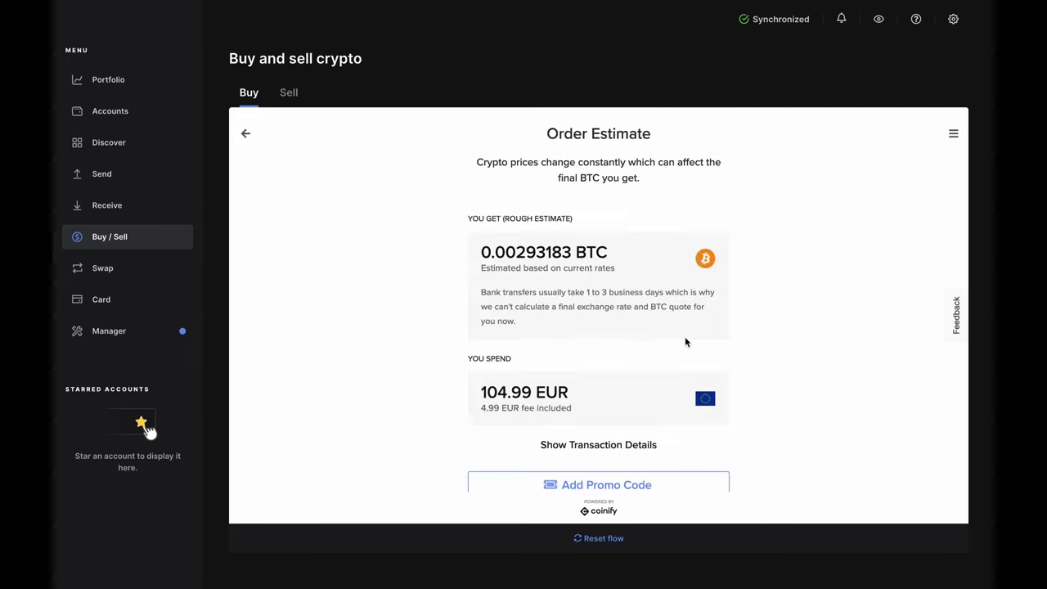
pyautogui.scroll(-3, 686, 338)
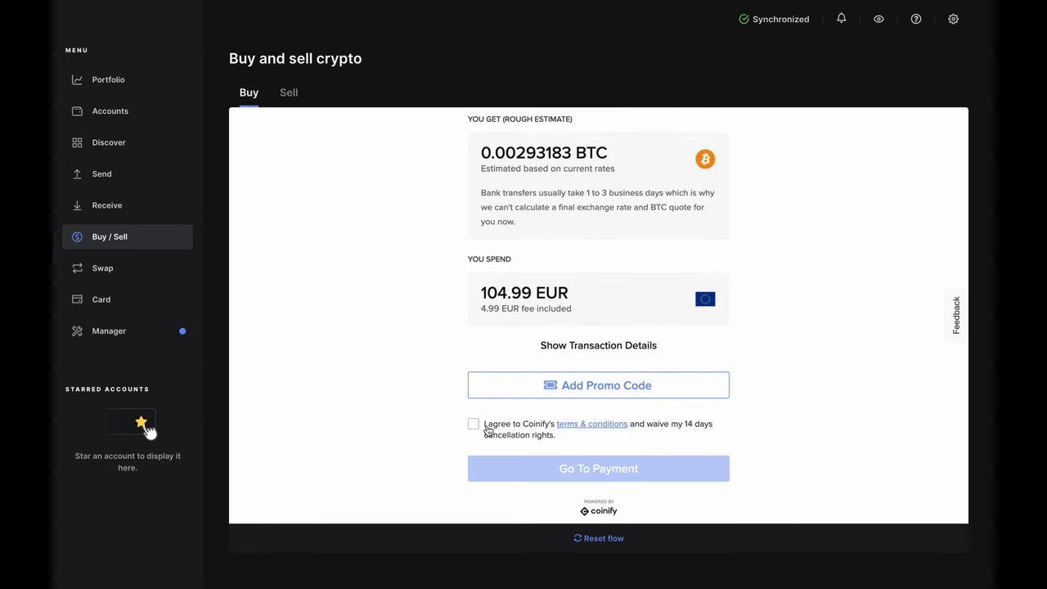
pyautogui.click(487, 429)
pyautogui.click(676, 476)
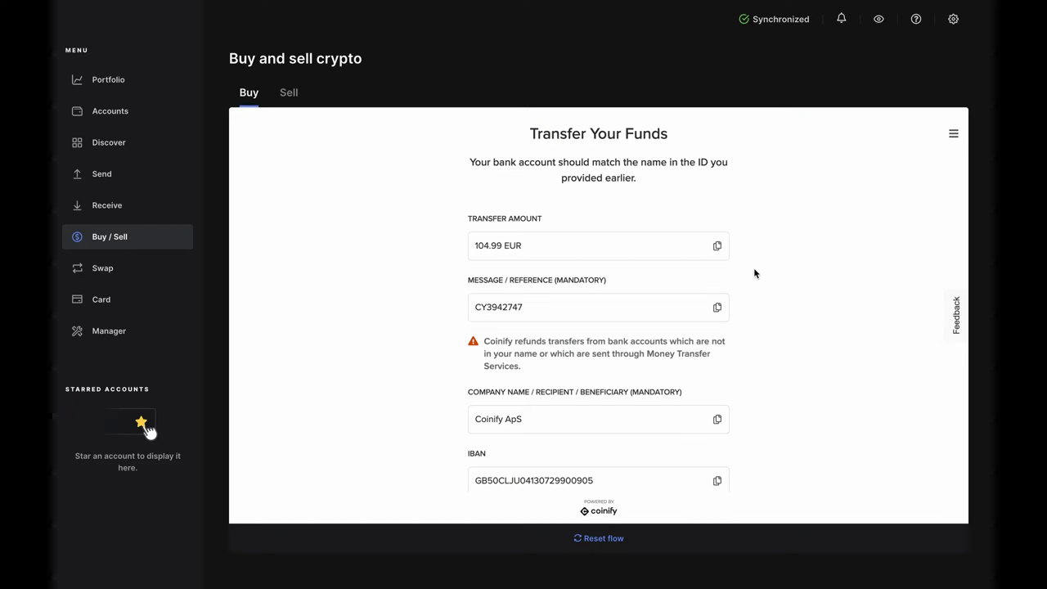
# Confirm the transfer came from your own bank account and mark it as sent
pyautogui.scroll(-5, 753, 273)
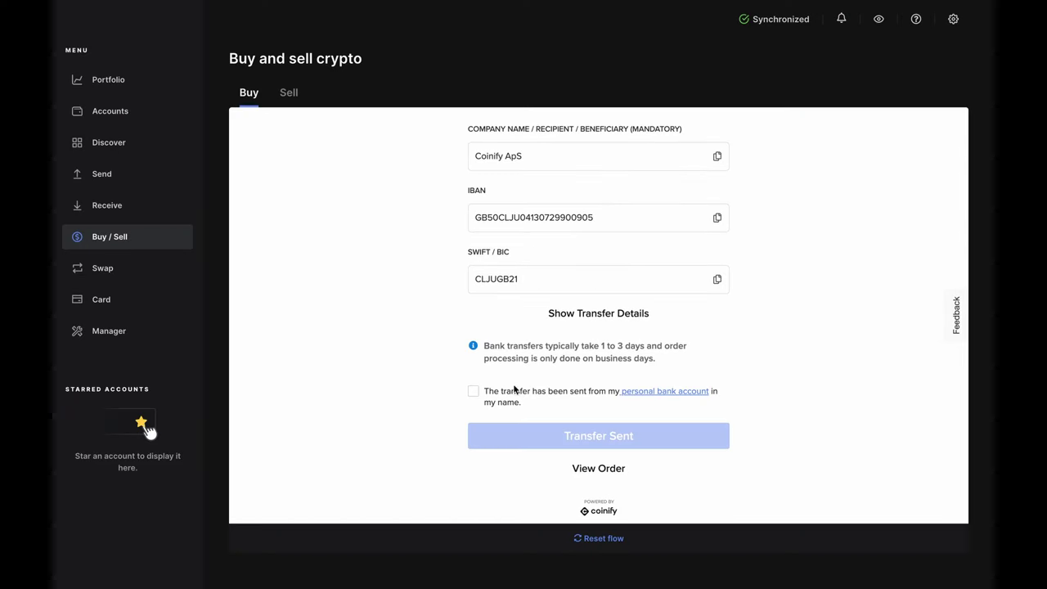
pyautogui.click(473, 393)
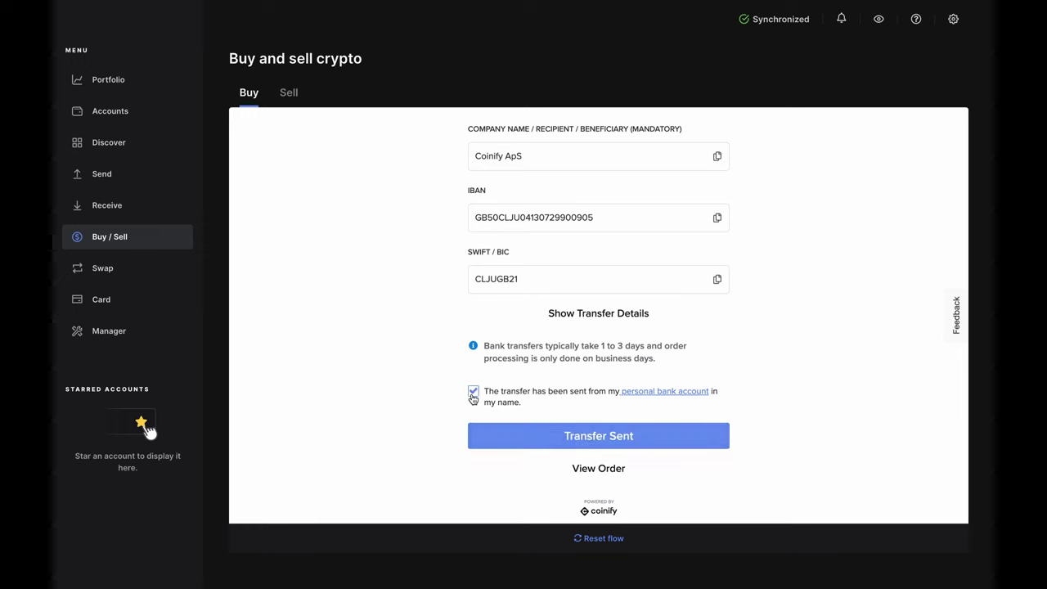
pyautogui.click(571, 435)
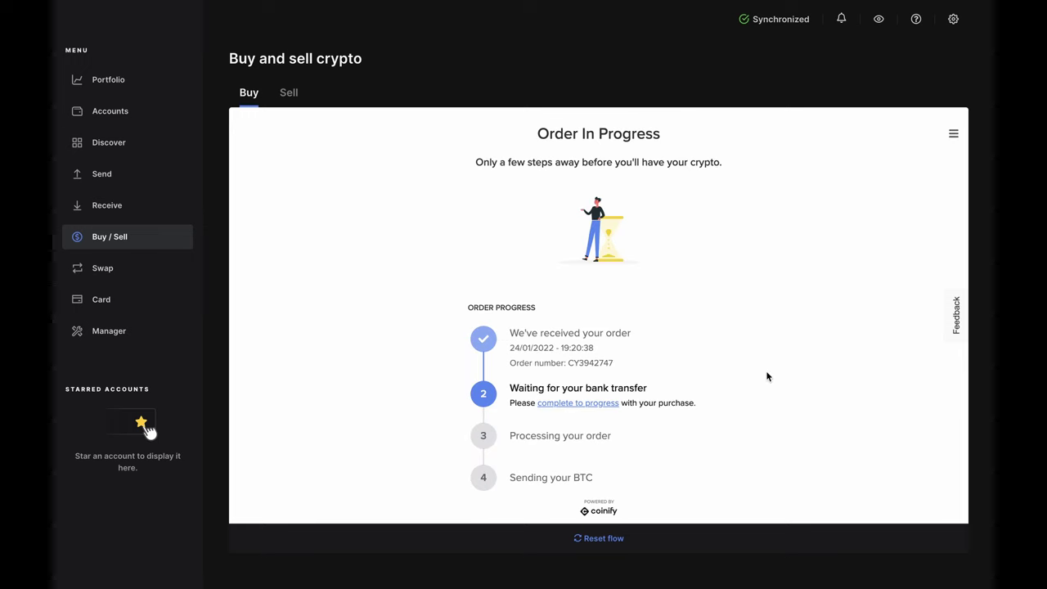
pyautogui.scroll(-2, 767, 377)
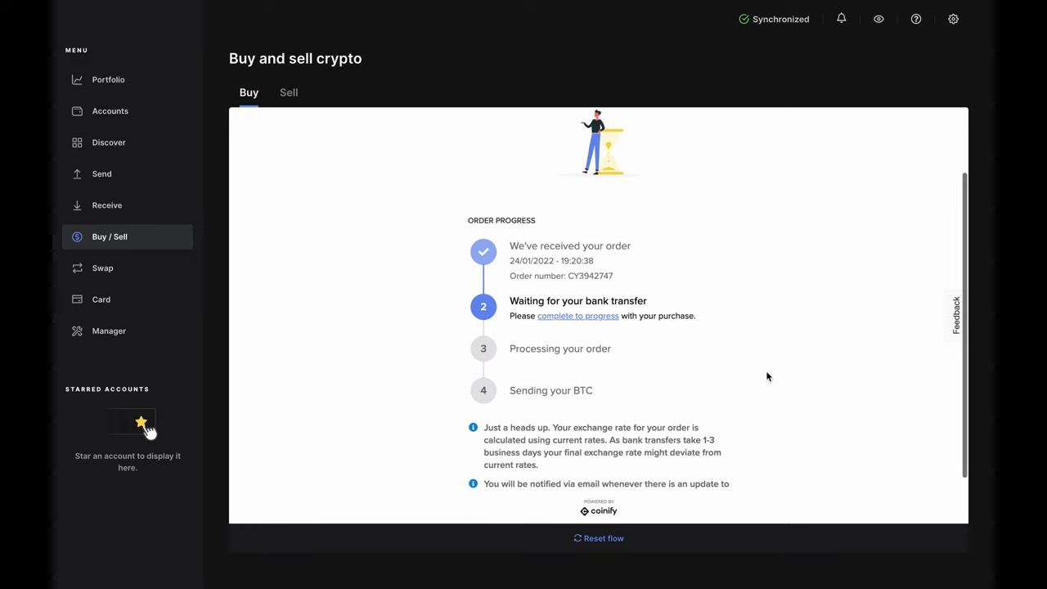
pyautogui.scroll(-2, 767, 376)
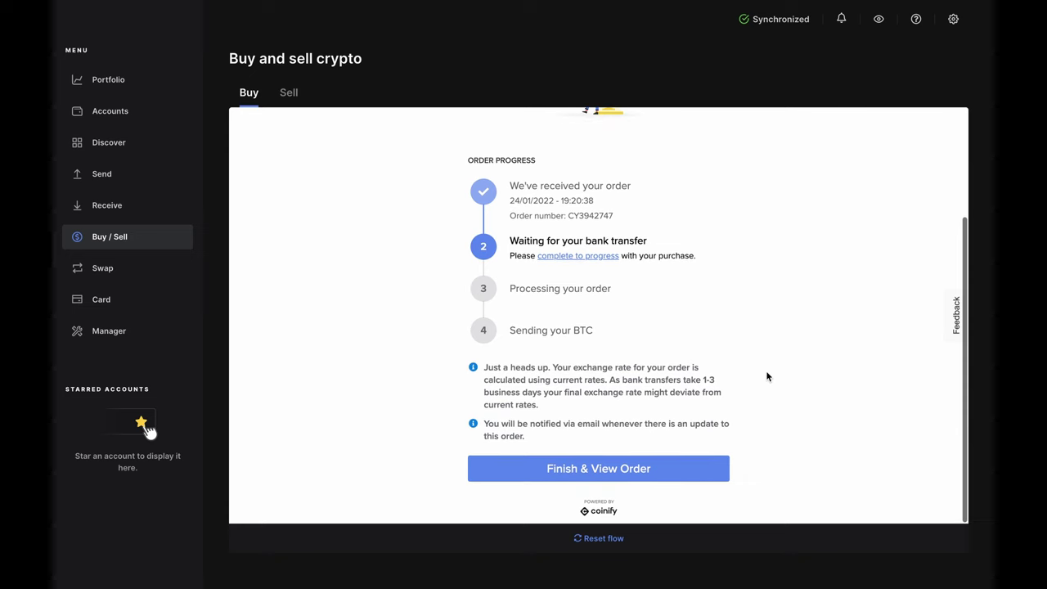
# Review the Buy Order details for 104.99 EUR, about 0.00303178 BTC, awaiting transfer
pyautogui.click(699, 478)
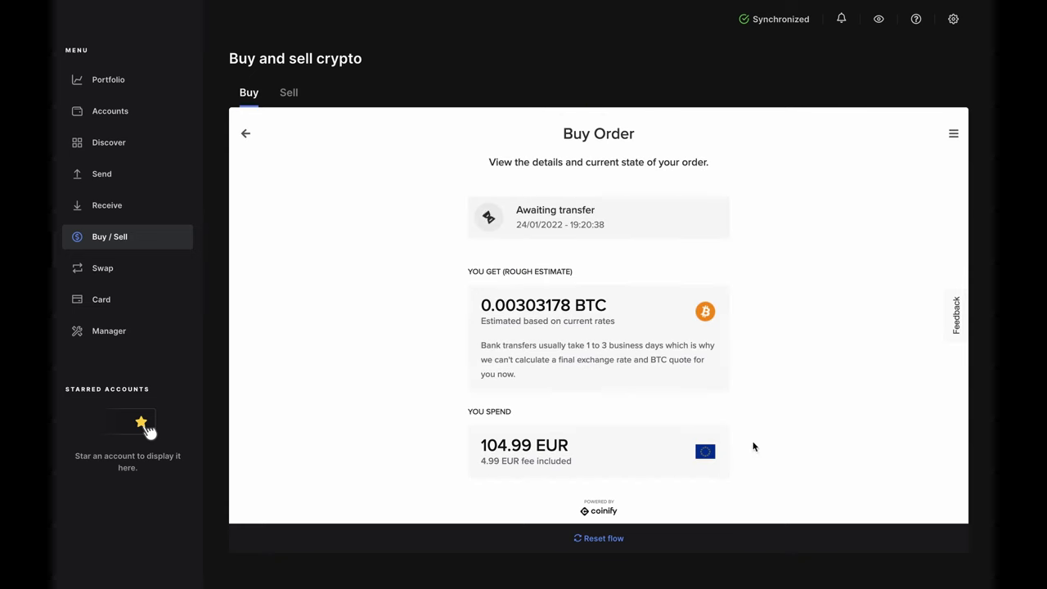
pyautogui.scroll(-2, 817, 370)
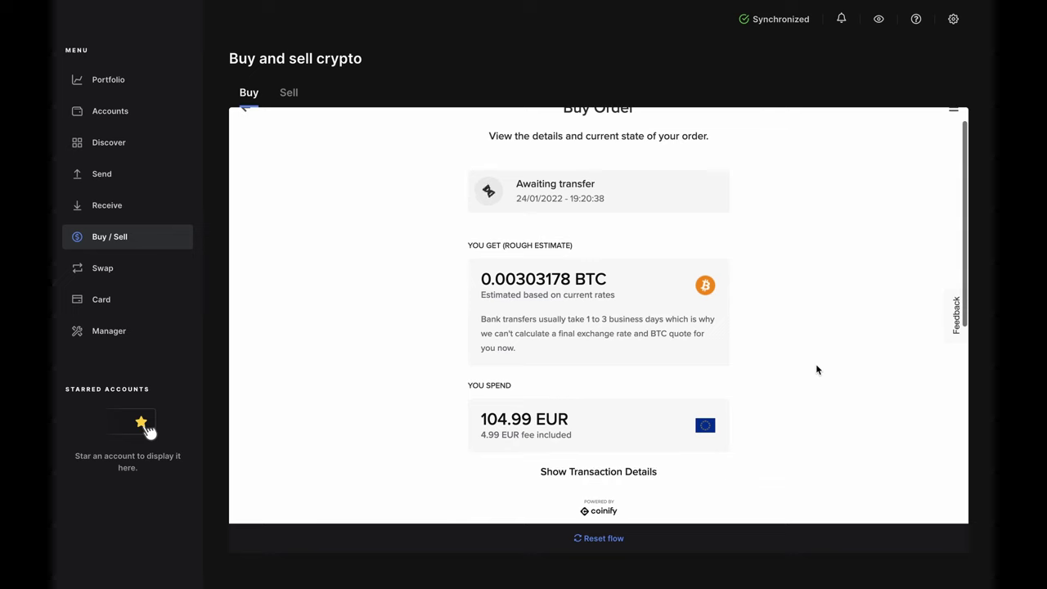
pyautogui.scroll(-1, 816, 370)
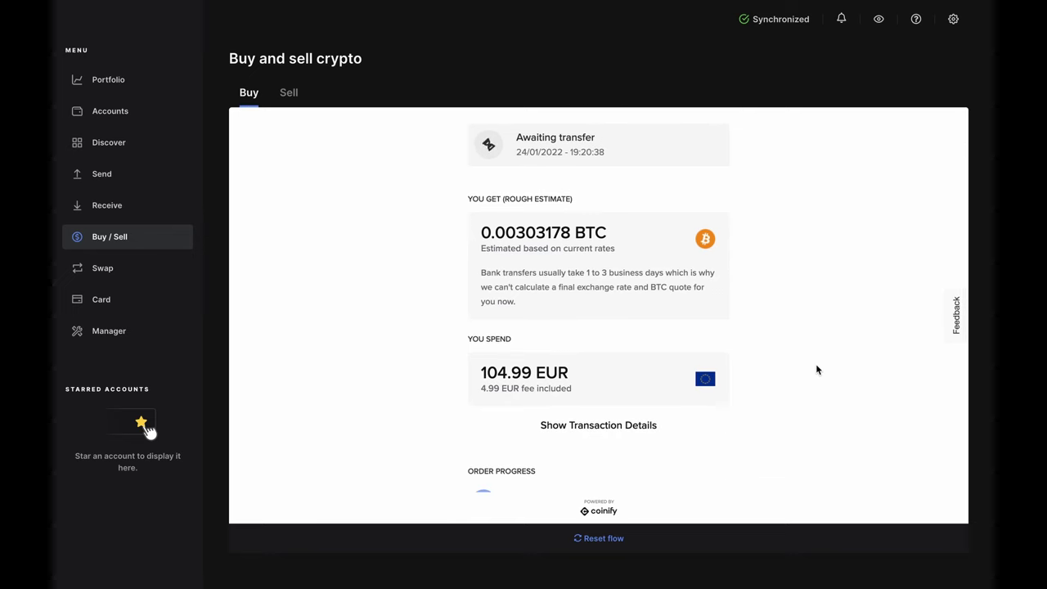
pyautogui.scroll(-4, 817, 369)
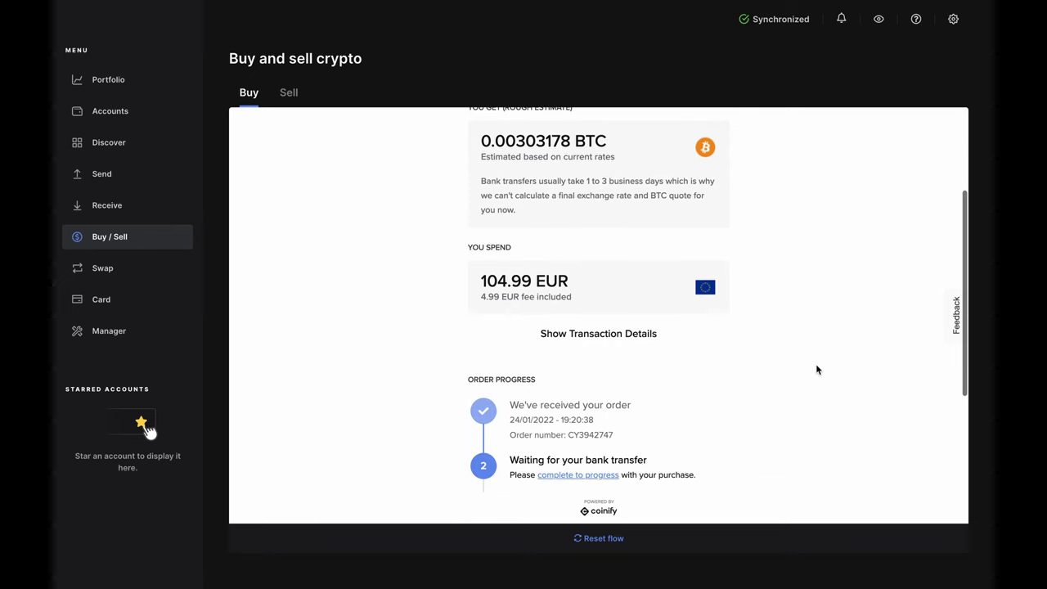
pyautogui.scroll(-10, 817, 370)
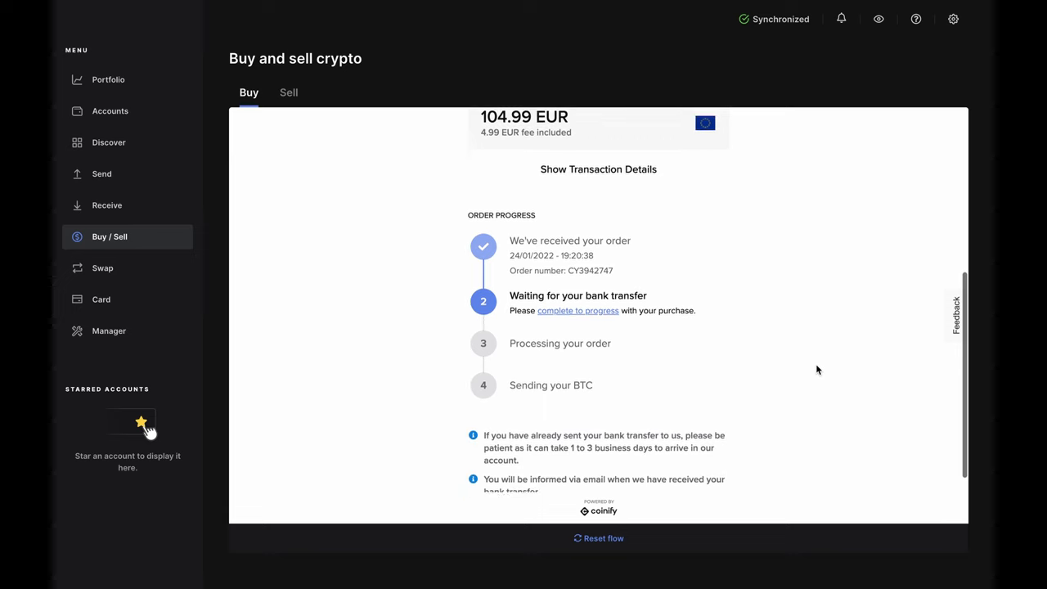
pyautogui.scroll(-2, 816, 370)
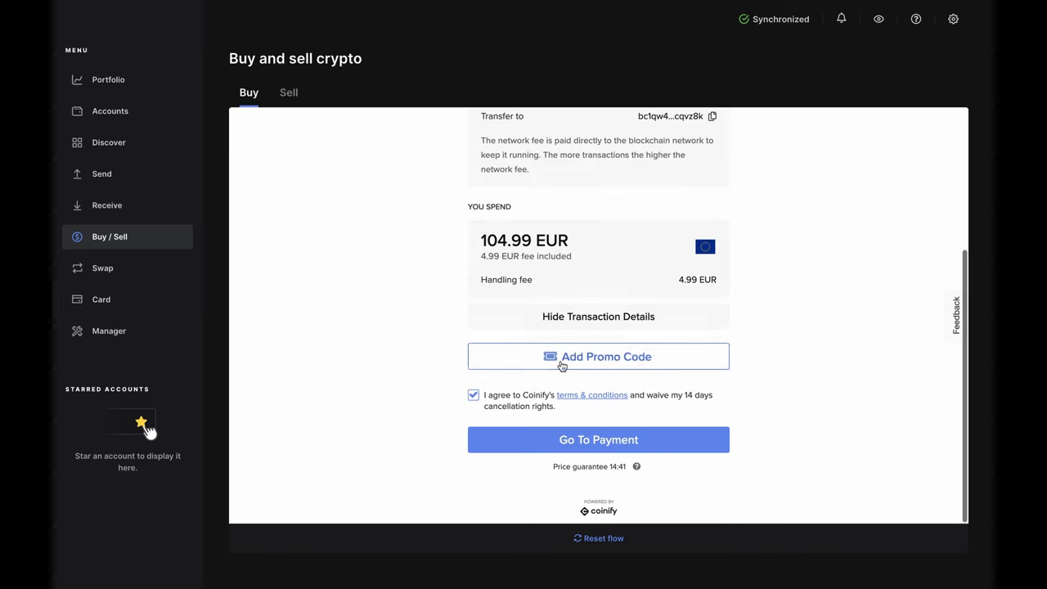
# Pay the 104.99 EUR order by card for 0.00304491 BTC
pyautogui.click(561, 448)
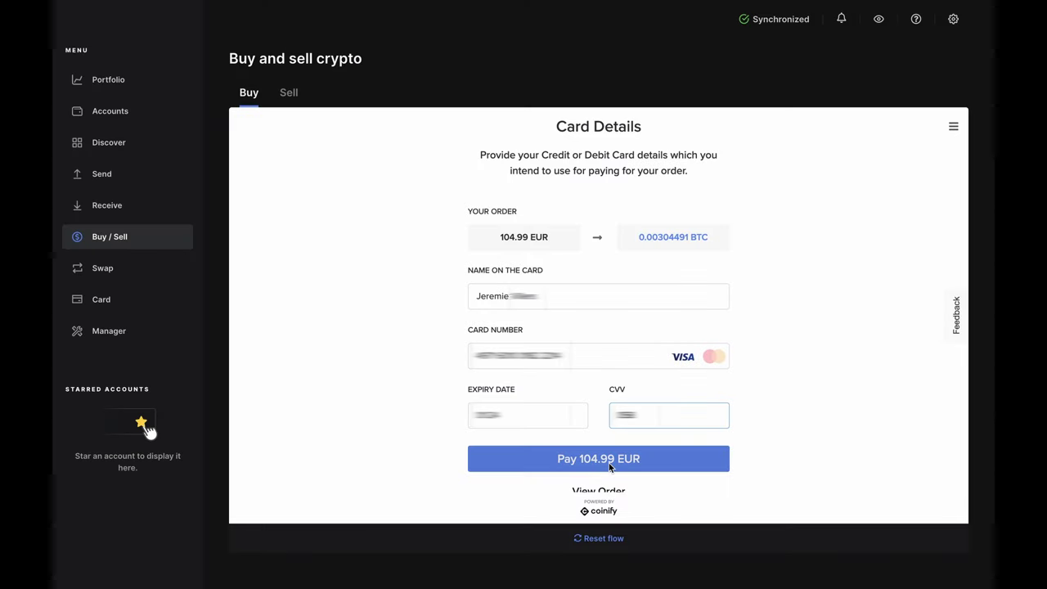
pyautogui.click(608, 466)
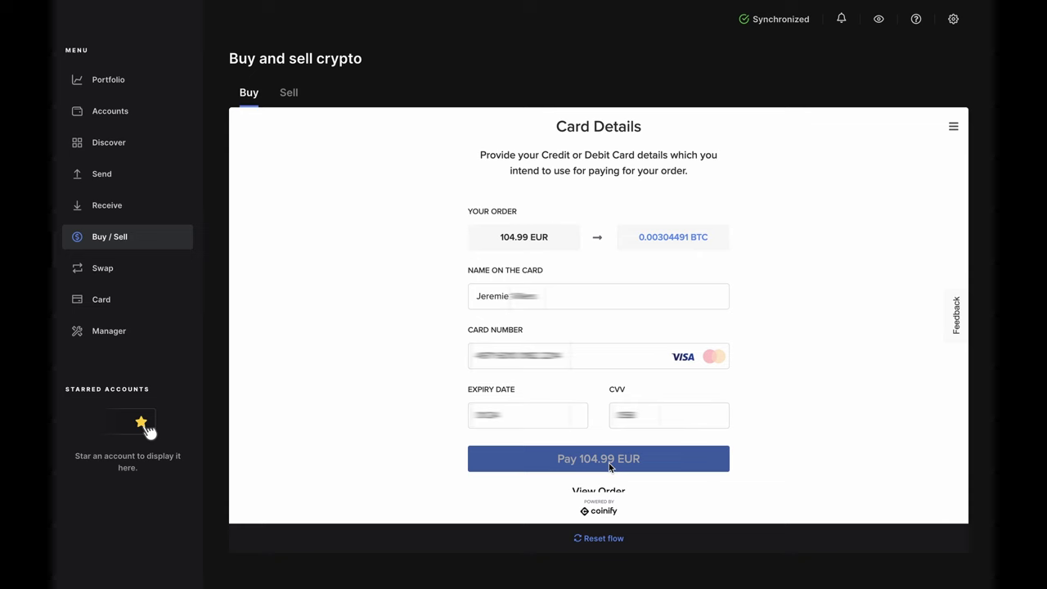